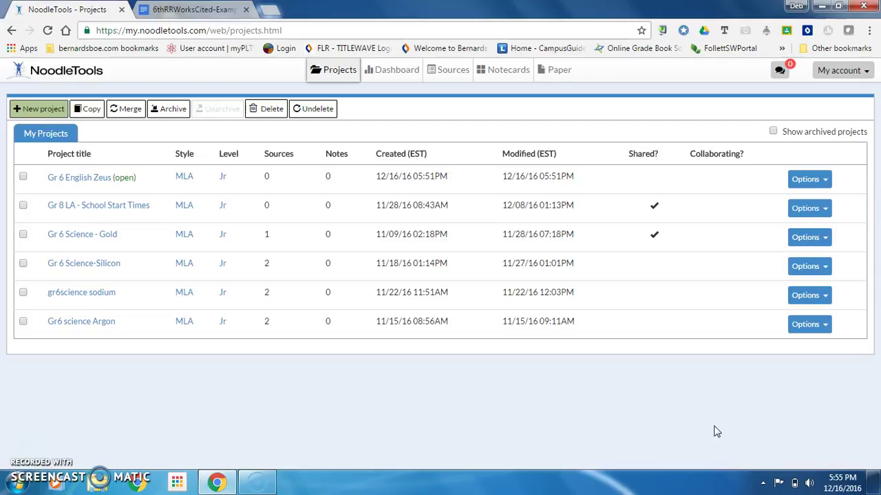
Open the "Gr 6 English Zeus" project from the project list.
{"action": "left_click", "coordinate": [65, 141]}
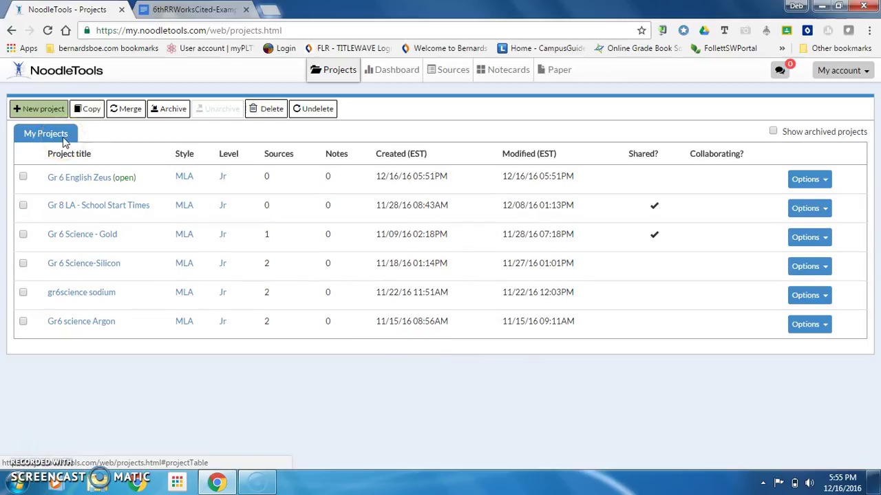
{"action": "left_click", "coordinate": [66, 141]}
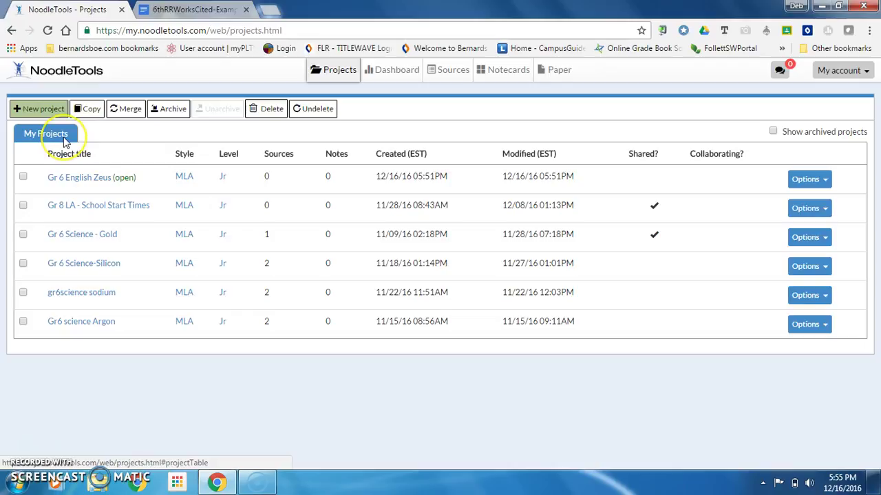
{"action": "left_click", "coordinate": [83, 179]}
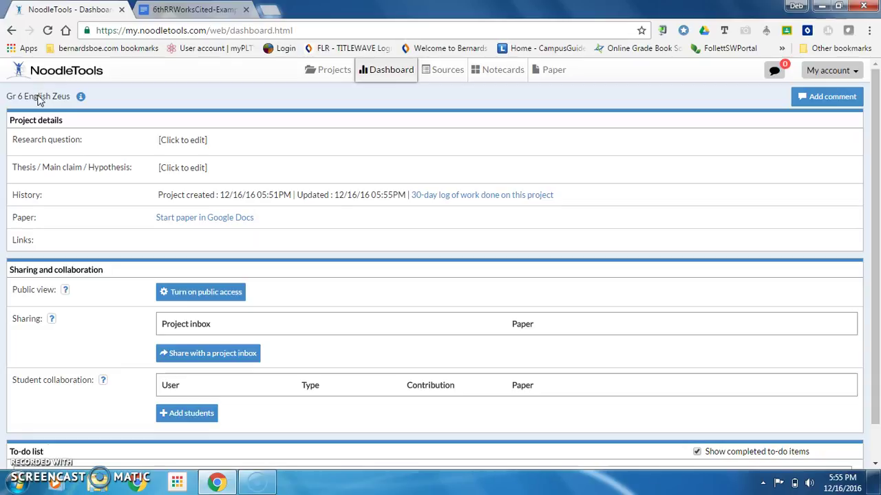
Review the Online Database Articles section of the 6thRRWorksCited-Example worksheet in Google Docs, then return to the NoodleTools project.
{"action": "left_click", "coordinate": [208, 10]}
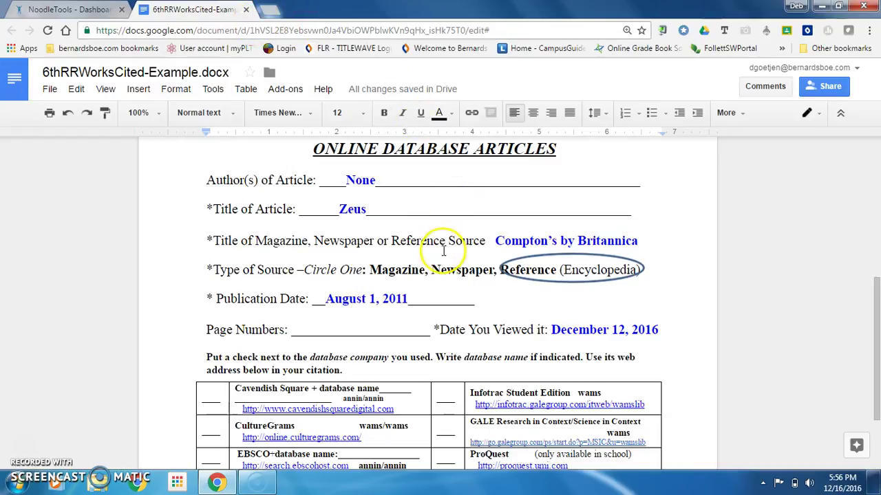
{"action": "scroll", "coordinate": [444, 254], "scroll_direction": "up", "scroll_amount": 4}
{"action": "scroll", "coordinate": [446, 258], "scroll_direction": "up", "scroll_amount": 1}
{"action": "scroll", "coordinate": [445, 257], "scroll_direction": "down", "scroll_amount": 4}
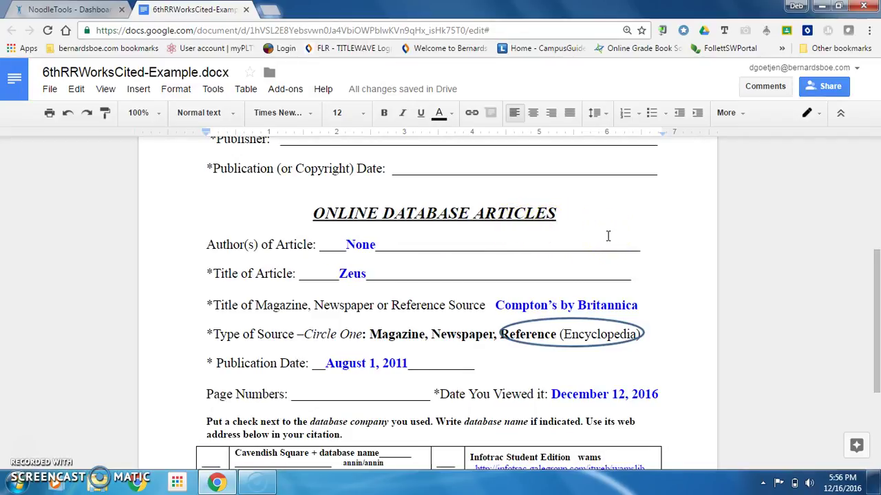
{"action": "scroll", "coordinate": [607, 236], "scroll_direction": "down", "scroll_amount": 1}
{"action": "left_click", "coordinate": [688, 251]}
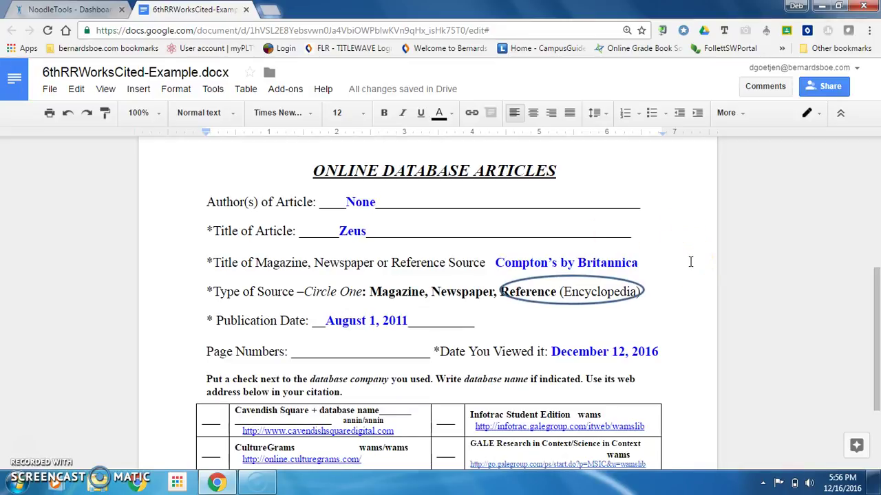
{"action": "left_click", "coordinate": [690, 262]}
{"action": "left_click", "coordinate": [84, 16]}
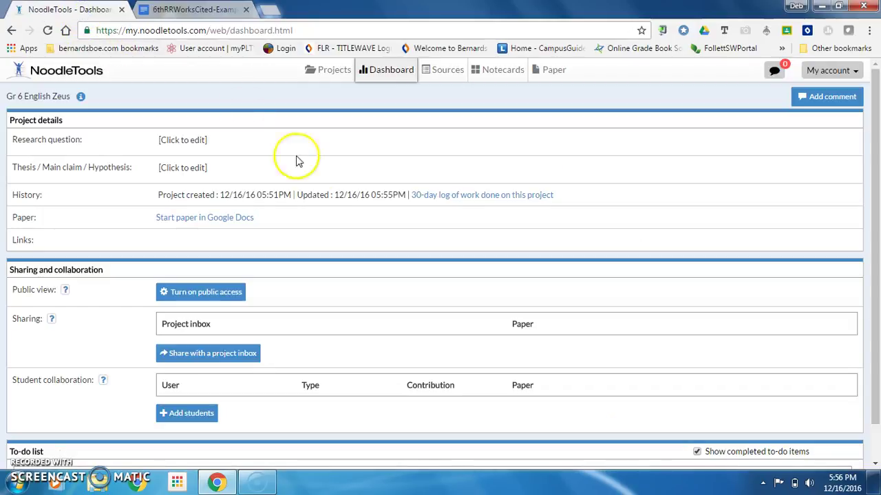
Start a new citation in the project's sources for a Reference Source found in a Database, checking the source type against the worksheet.
{"action": "left_click", "coordinate": [445, 74]}
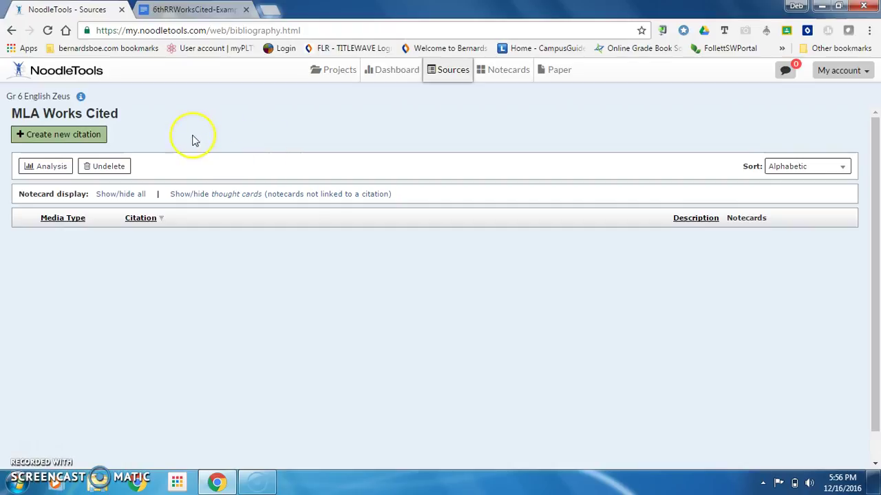
{"action": "left_click", "coordinate": [79, 134]}
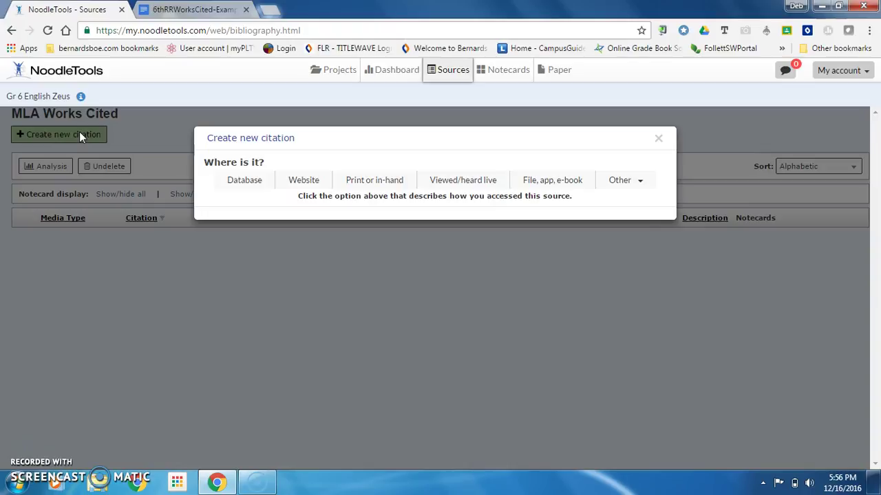
{"action": "left_click", "coordinate": [246, 182]}
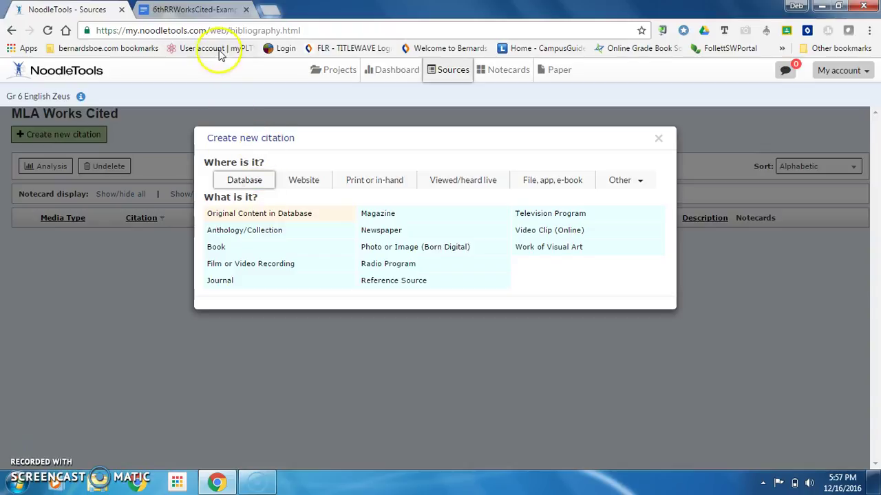
{"action": "left_click", "coordinate": [215, 10]}
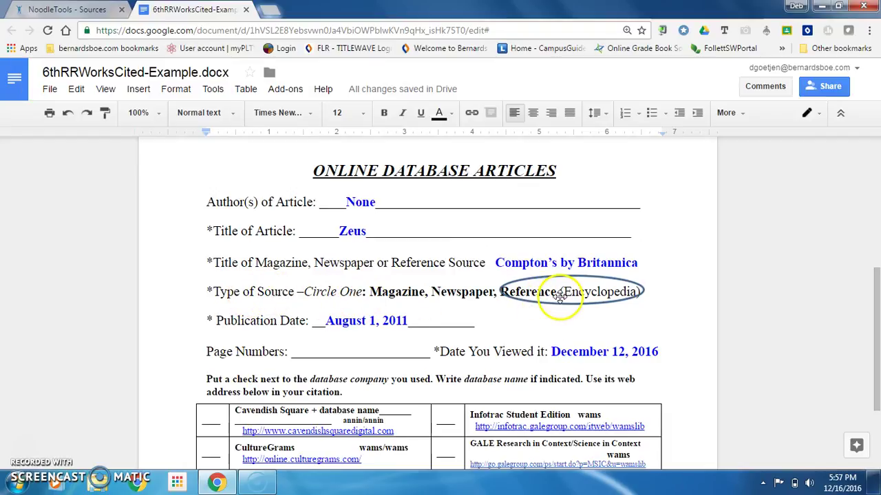
{"action": "left_click", "coordinate": [68, 10]}
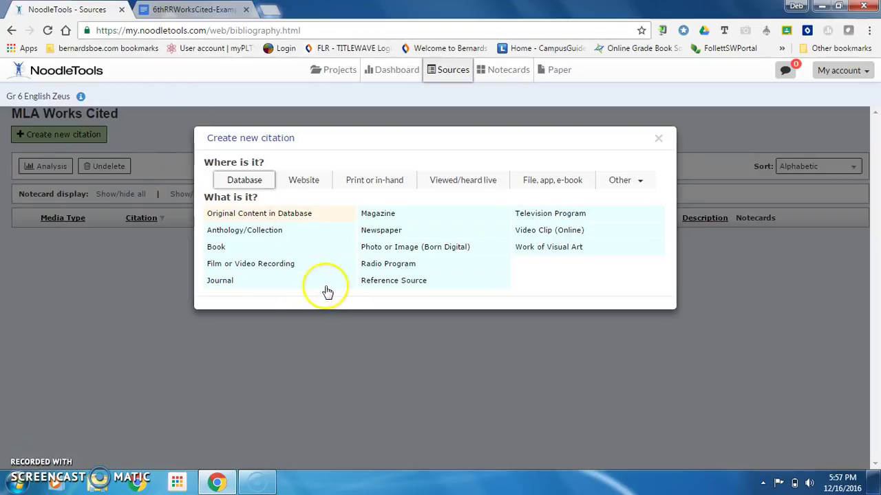
{"action": "left_click", "coordinate": [398, 282]}
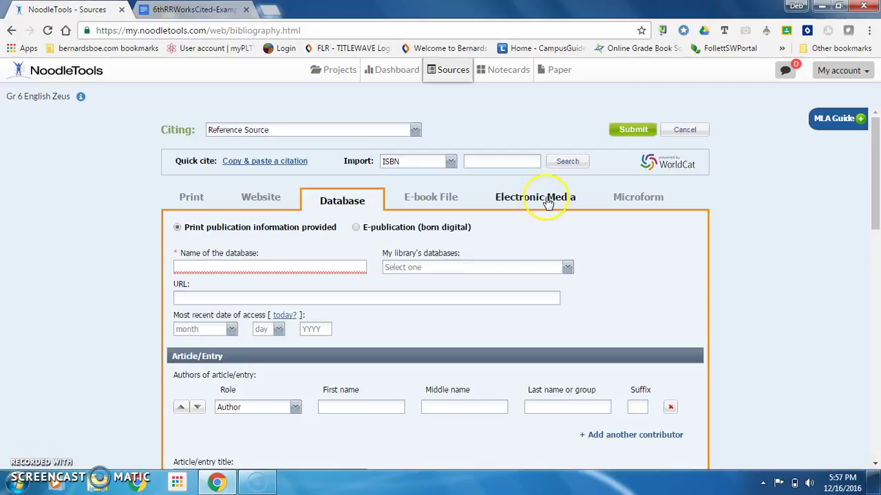
Check the worksheet for the database used and choose SIRS Discoverer from the library's databases for the citation.
{"action": "left_click", "coordinate": [206, 9]}
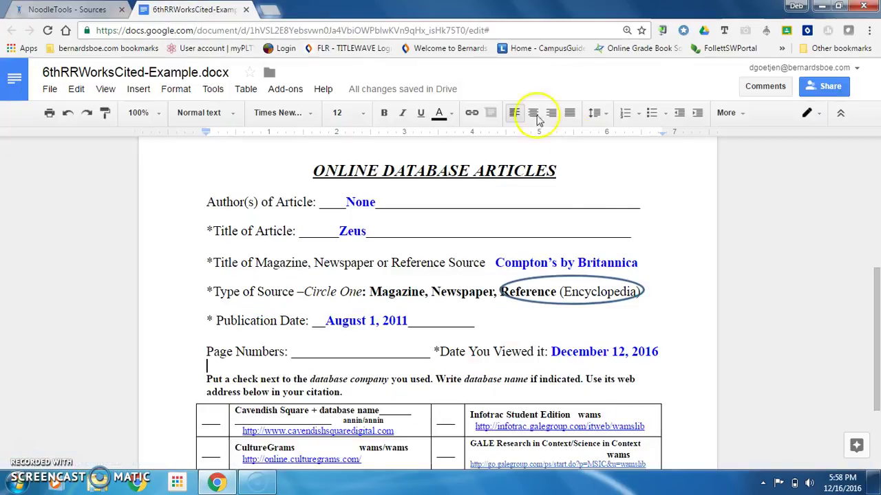
{"action": "left_click", "coordinate": [372, 203]}
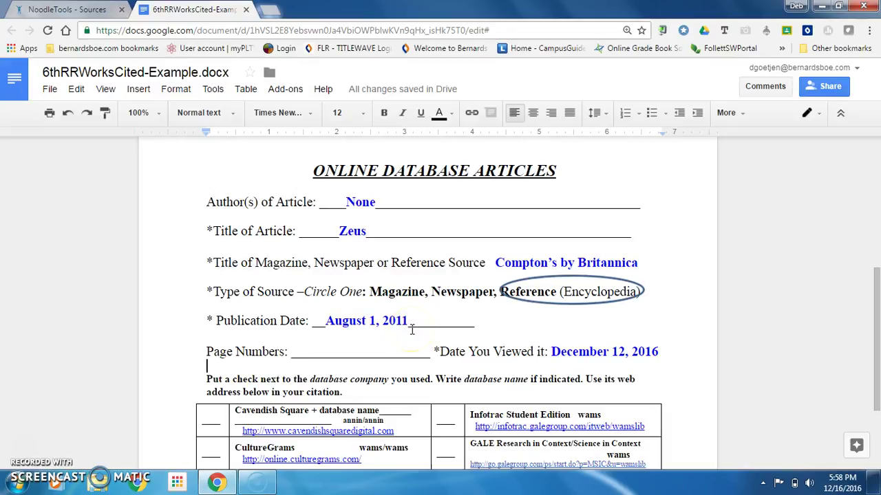
{"action": "scroll", "coordinate": [411, 330], "scroll_direction": "down", "scroll_amount": 2}
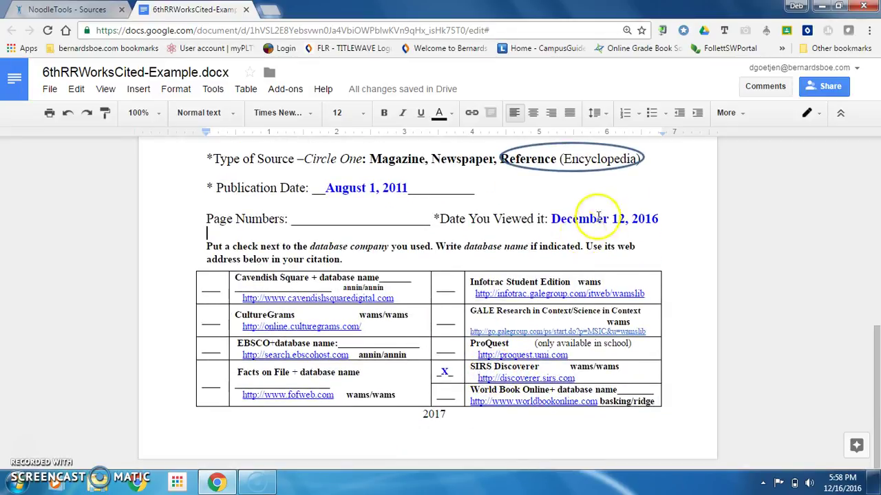
{"action": "scroll", "coordinate": [627, 227], "scroll_direction": "up", "scroll_amount": 2}
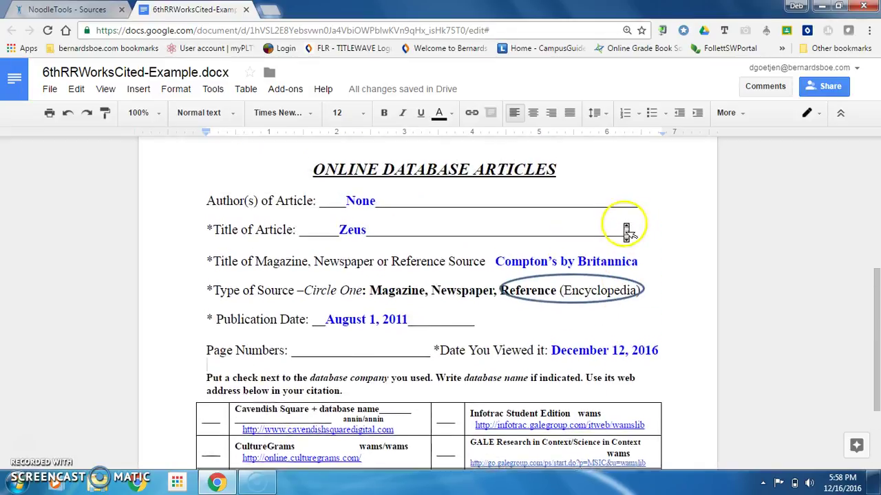
{"action": "left_click", "coordinate": [90, 8]}
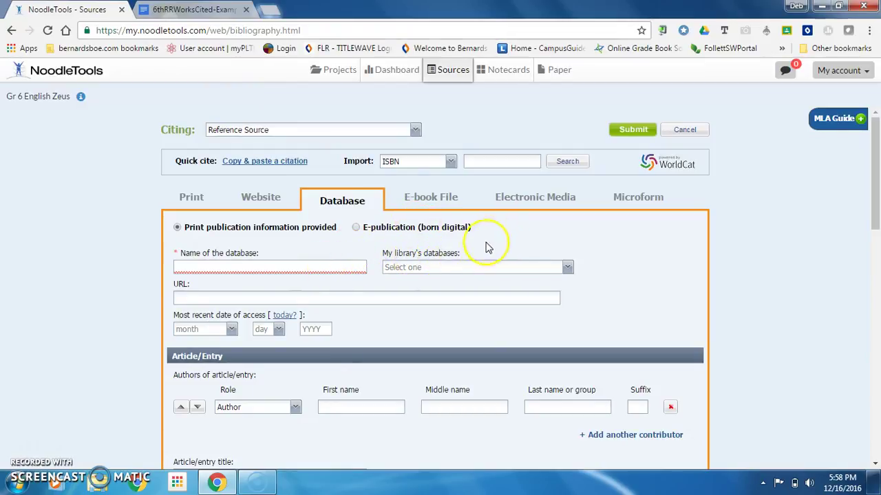
{"action": "left_click", "coordinate": [569, 267]}
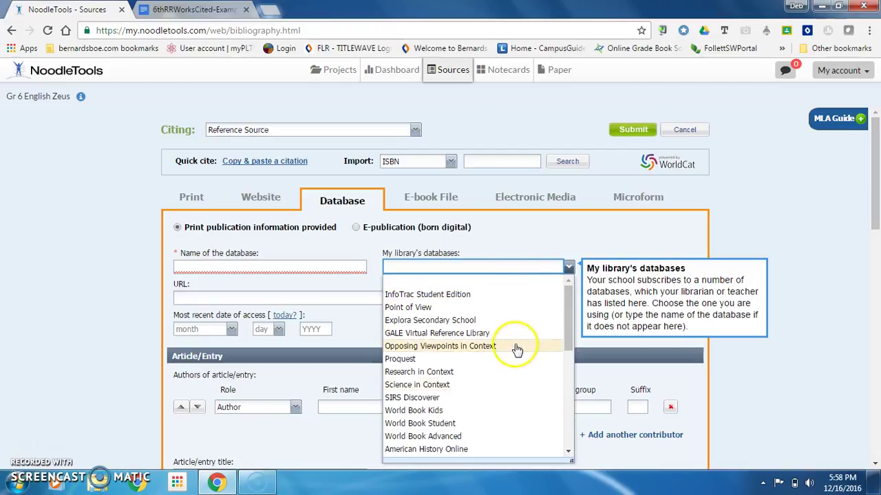
{"action": "left_click", "coordinate": [477, 398]}
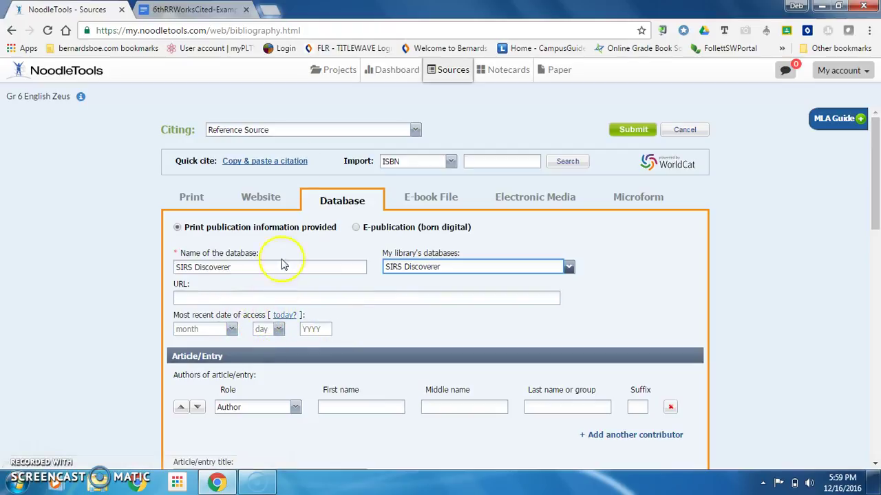
Look up the viewing date in the worksheet and set the most recent date of access to December 12, 2016.
{"action": "left_click", "coordinate": [213, 11]}
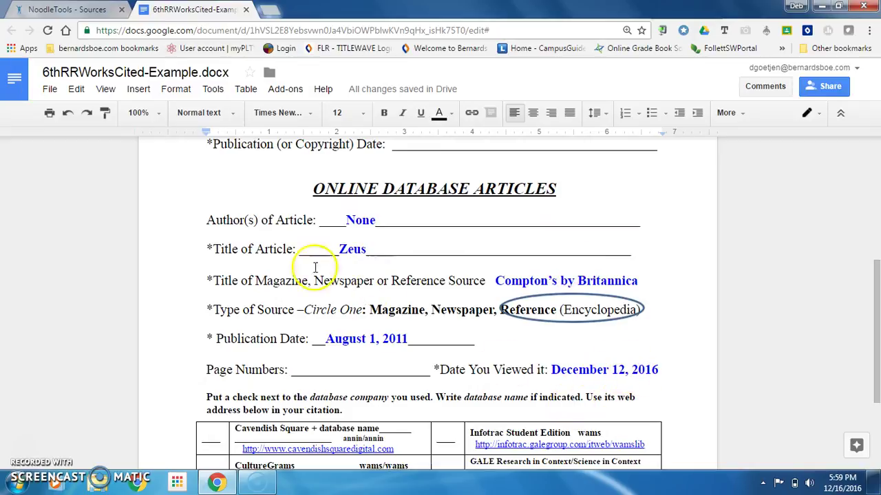
{"action": "left_click", "coordinate": [69, 13]}
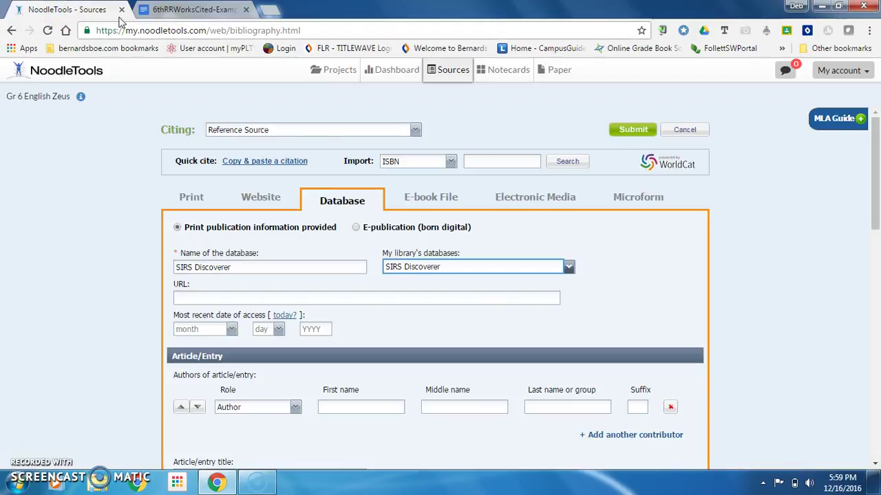
{"action": "left_click", "coordinate": [232, 329]}
{"action": "left_click", "coordinate": [228, 309]}
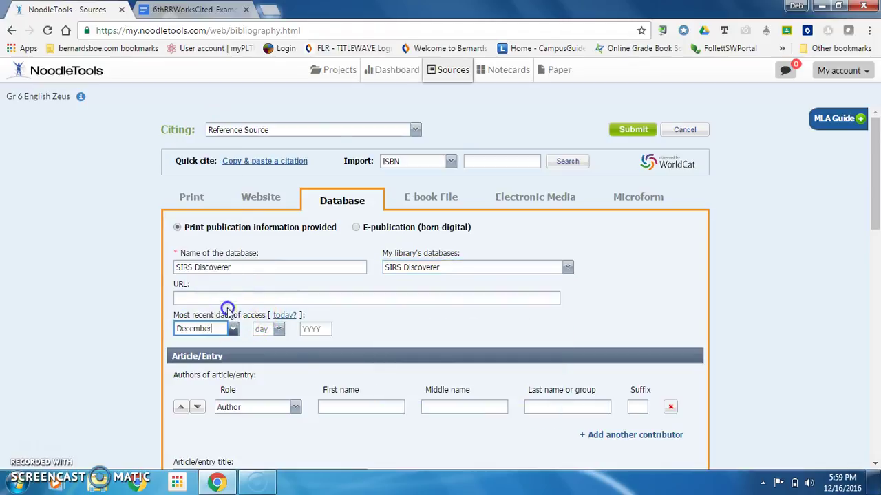
{"action": "left_click", "coordinate": [278, 330]}
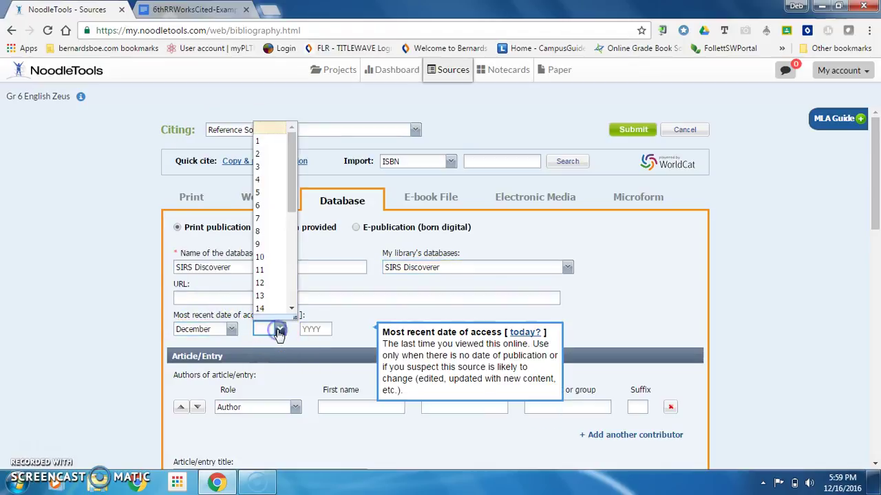
{"action": "left_click", "coordinate": [272, 284]}
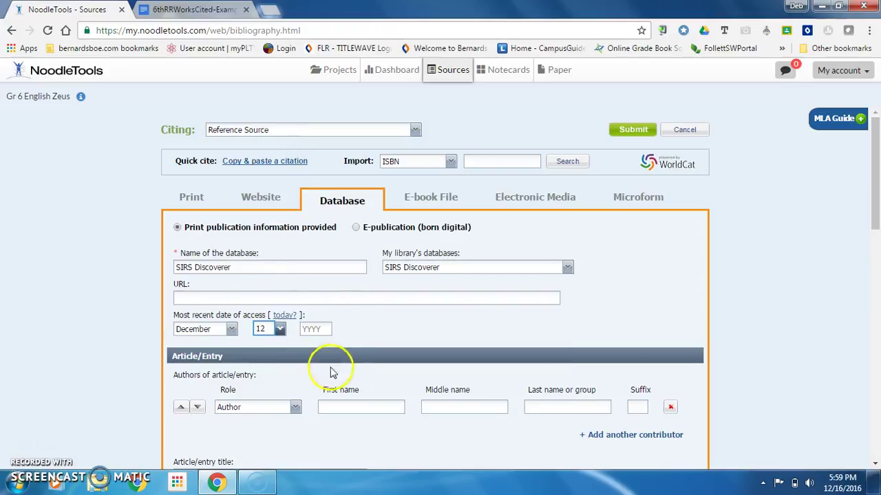
{"action": "left_click", "coordinate": [316, 330]}
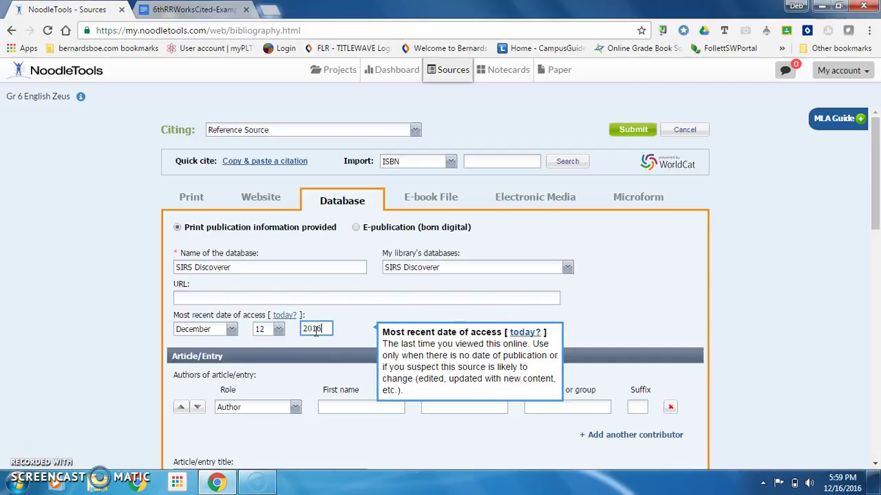
{"action": "type", "text": "2016"}
Check the article's author and title in the worksheet, leave the author blank, and enter "Zeus" as the article/entry title.
{"action": "scroll", "coordinate": [308, 386], "scroll_direction": "down", "scroll_amount": 2}
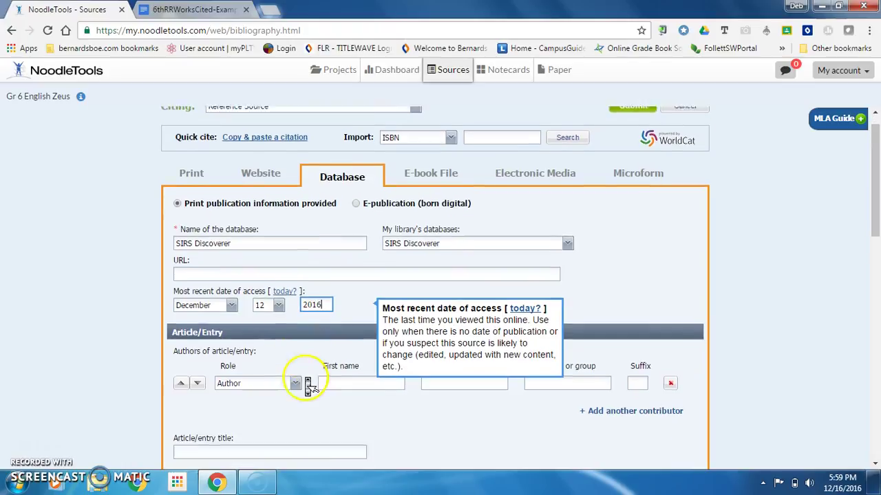
{"action": "left_click", "coordinate": [385, 361]}
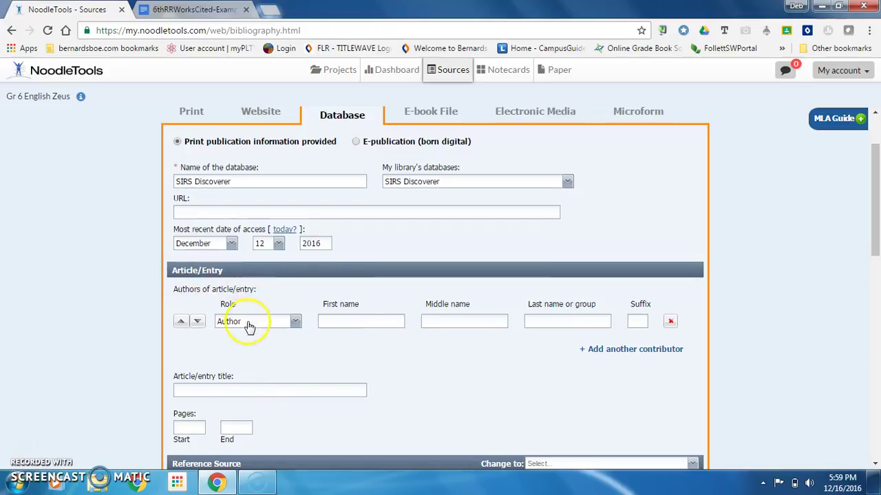
{"action": "left_click", "coordinate": [209, 12]}
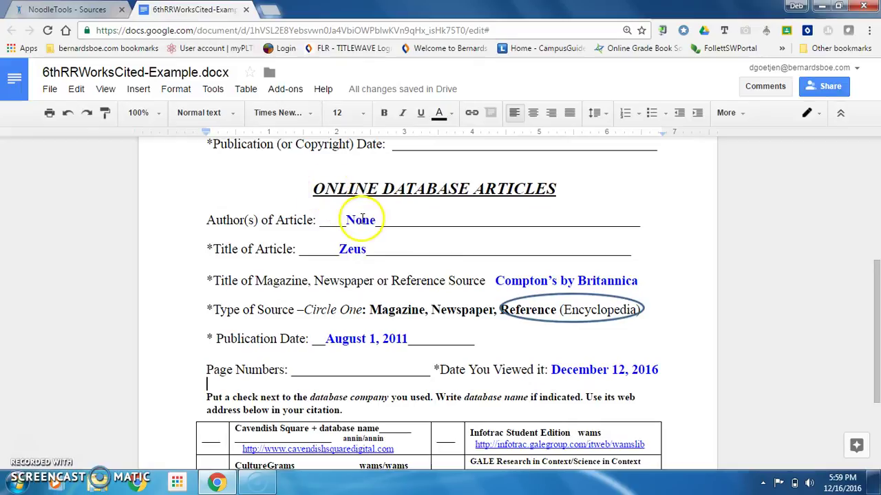
{"action": "left_click", "coordinate": [93, 12]}
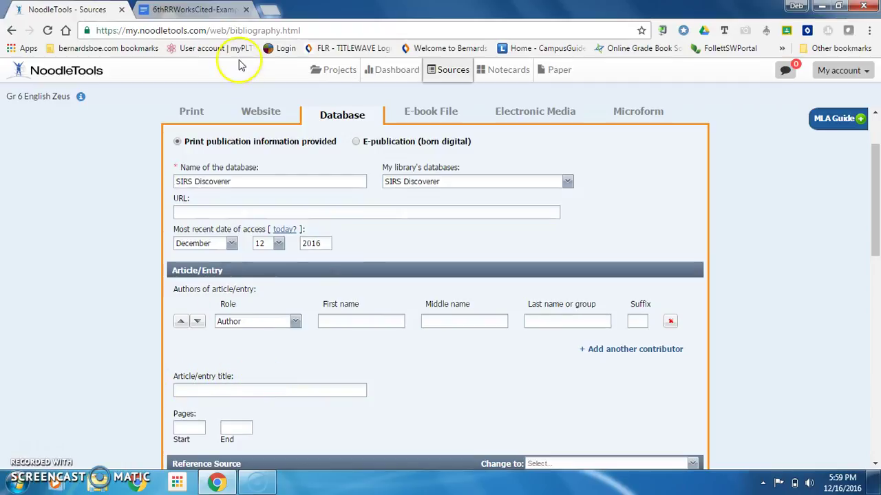
{"action": "left_click", "coordinate": [216, 12]}
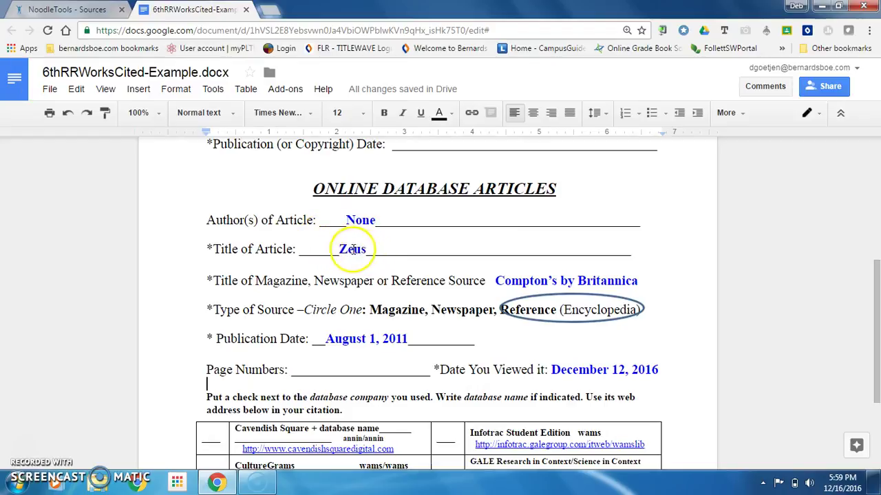
{"action": "left_click", "coordinate": [77, 11]}
{"action": "left_click", "coordinate": [231, 388]}
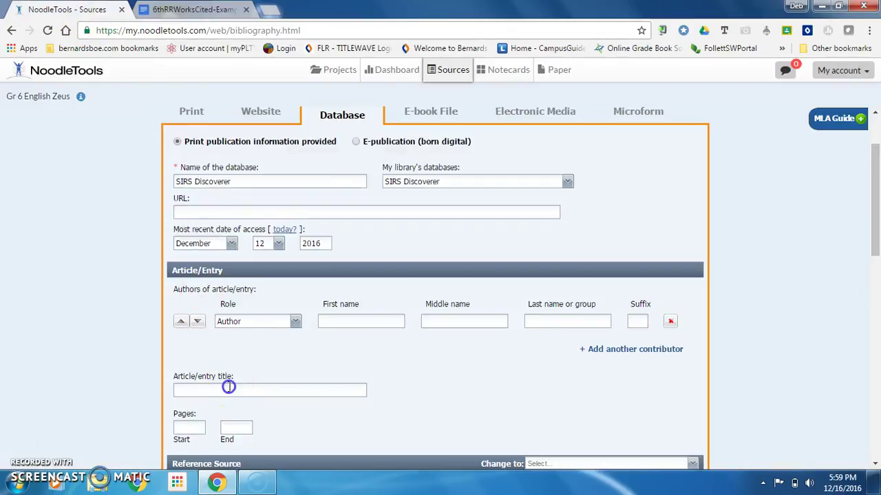
{"action": "type", "text": "Zeus"}
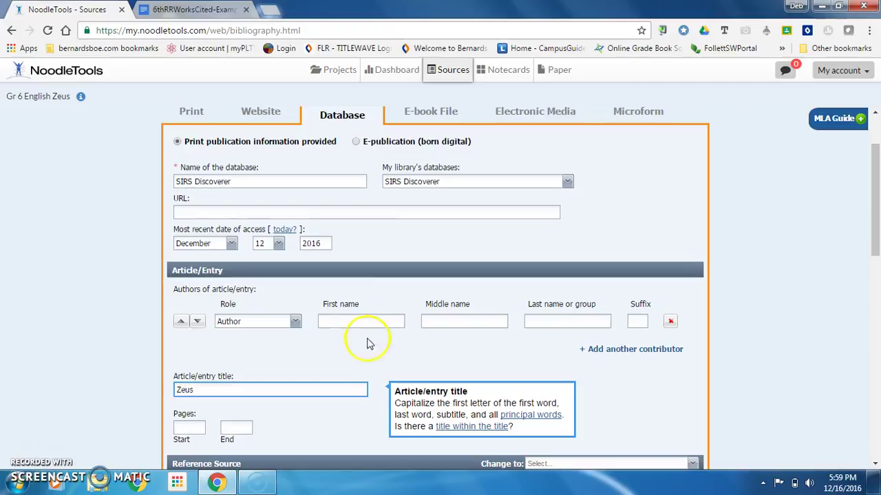
Check the worksheet for the article's page numbers and leave the start and end page fields blank.
{"action": "scroll", "coordinate": [367, 377], "scroll_direction": "down", "scroll_amount": 2}
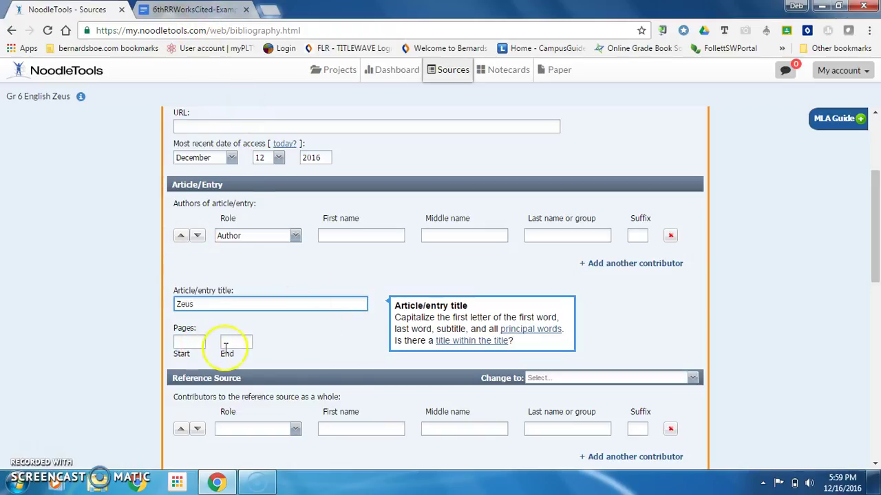
{"action": "left_click", "coordinate": [182, 9]}
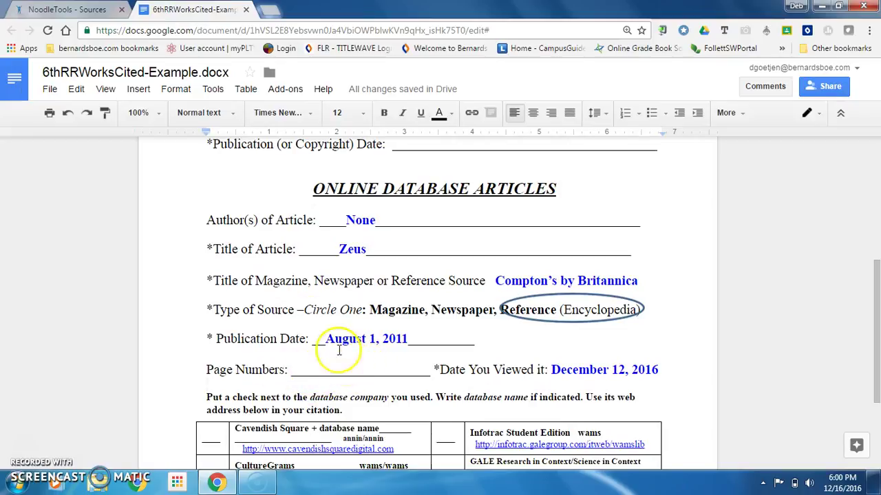
{"action": "left_click", "coordinate": [78, 11]}
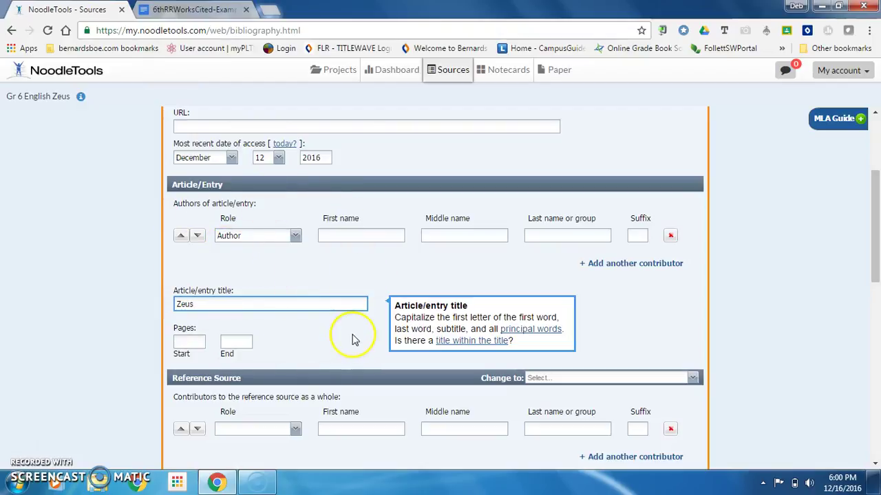
Review the contributor role and reference source type choices, leaving the contributor blank and the type as Encyclopedia.
{"action": "scroll", "coordinate": [352, 340], "scroll_direction": "down", "scroll_amount": 2}
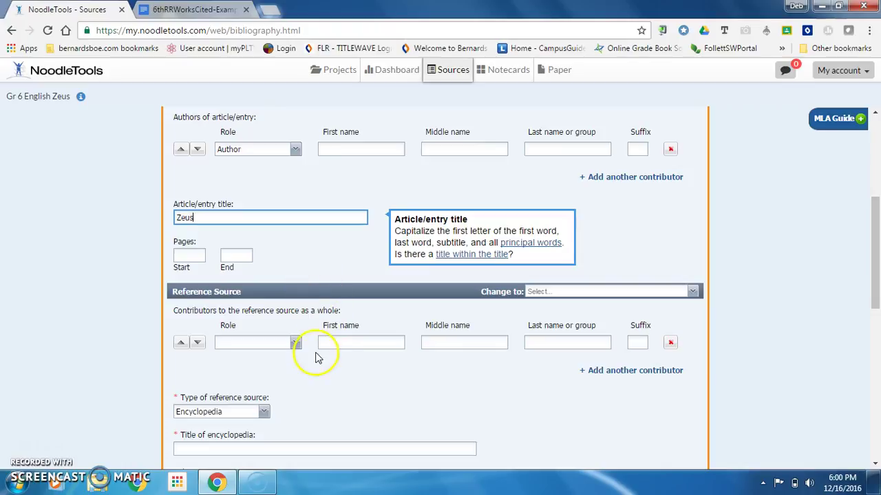
{"action": "left_click", "coordinate": [296, 343]}
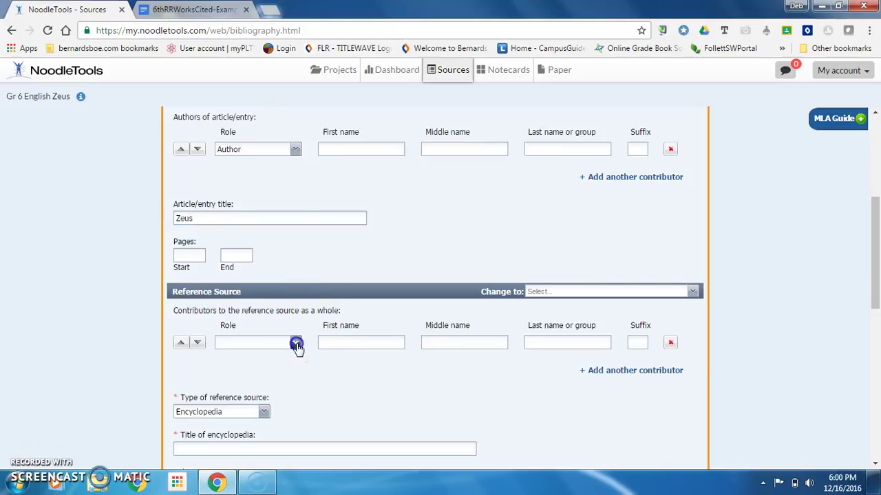
{"action": "left_click", "coordinate": [365, 382]}
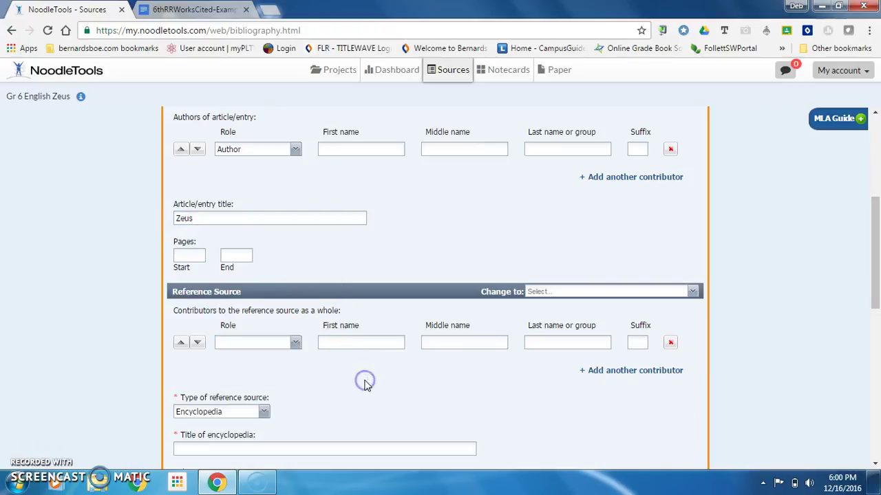
{"action": "scroll", "coordinate": [366, 387], "scroll_direction": "down", "scroll_amount": 1}
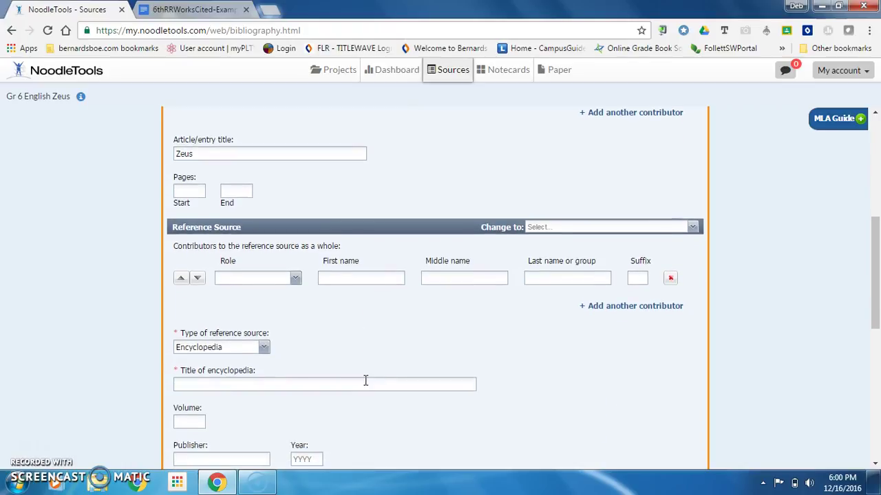
{"action": "left_click", "coordinate": [244, 344]}
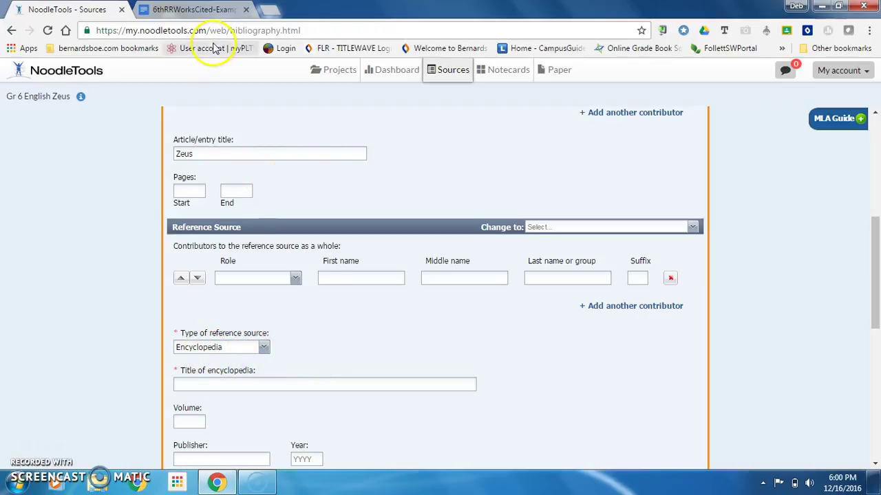
Look up the reference source's title in the worksheet and enter "Compton's by Britannica" as the title of the encyclopedia.
{"action": "left_click", "coordinate": [210, 11]}
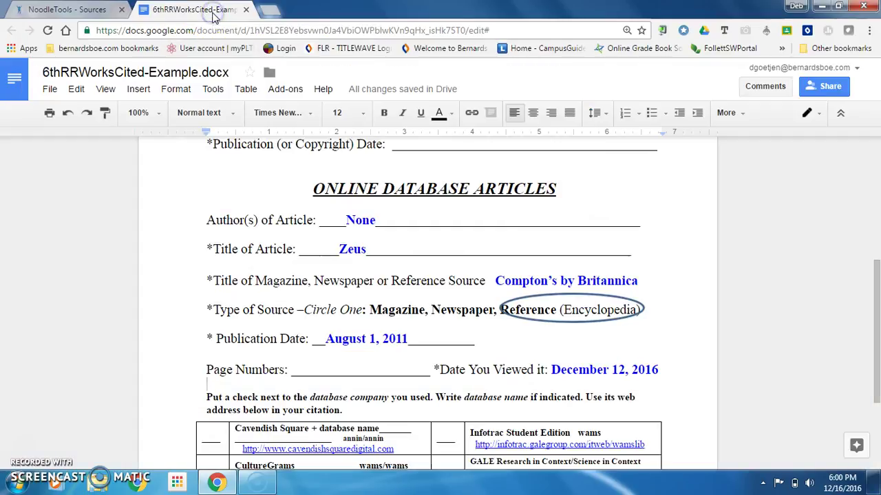
{"action": "left_click", "coordinate": [536, 358], "text": "shift"}
{"action": "left_click", "coordinate": [521, 247], "text": "shift"}
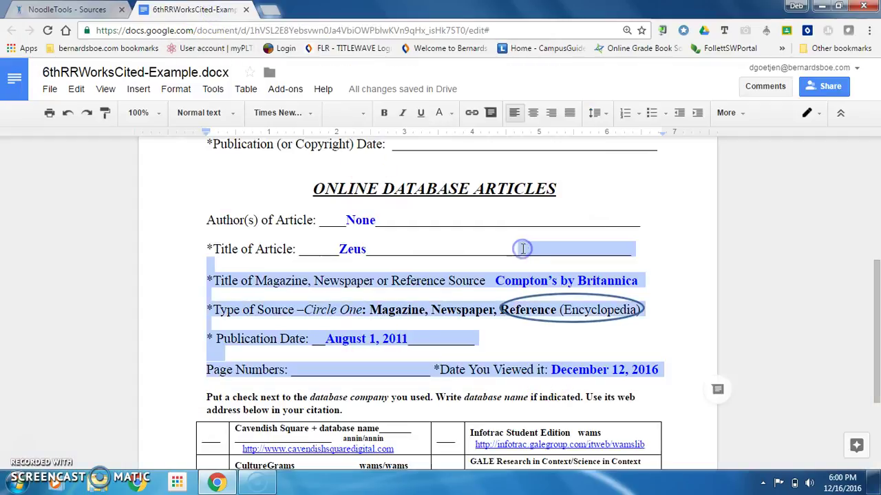
{"action": "left_click", "coordinate": [663, 288]}
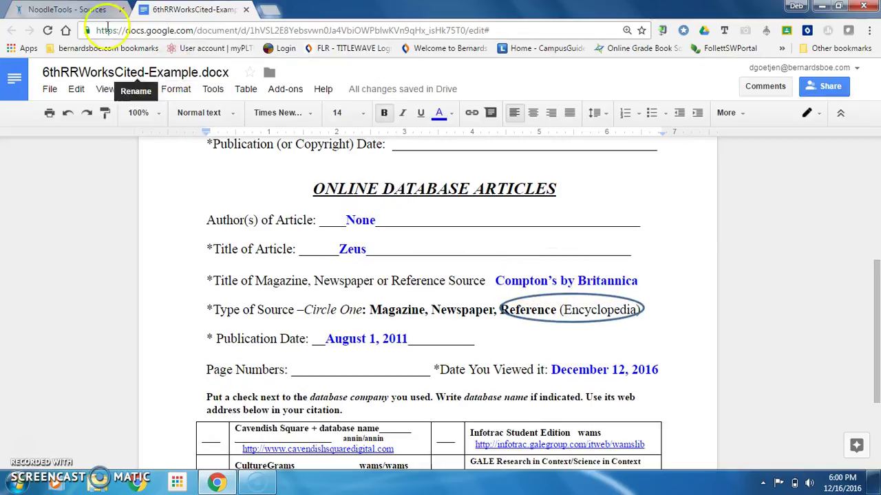
{"action": "left_click", "coordinate": [82, 14]}
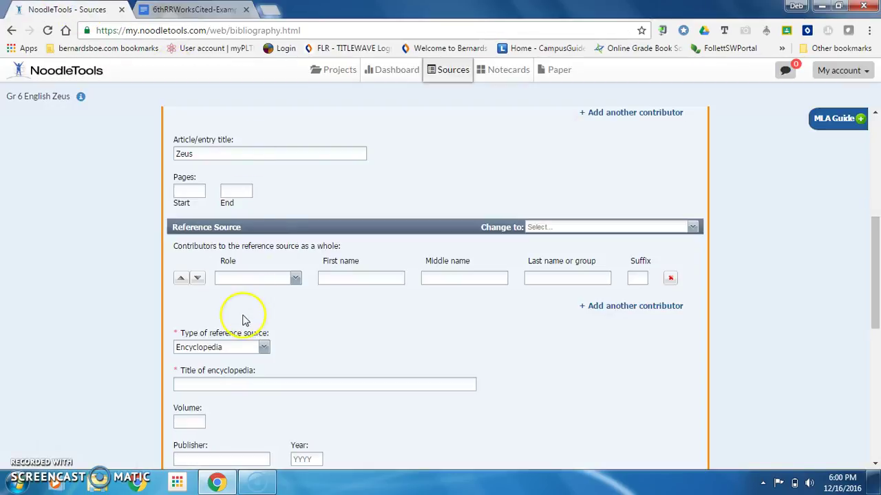
{"action": "left_click", "coordinate": [220, 382]}
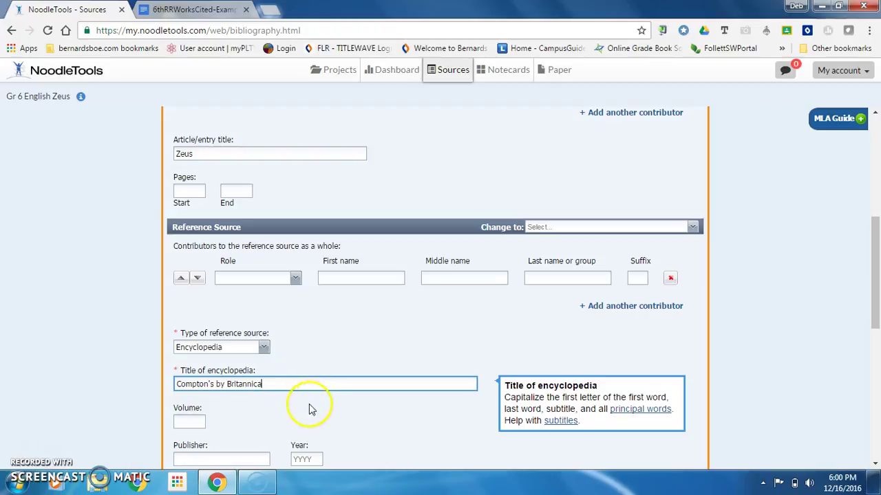
{"action": "left_click", "coordinate": [367, 421]}
Look up the publication date in the worksheet and set the encyclopedia's publication year to 2011.
{"action": "scroll", "coordinate": [366, 421], "scroll_direction": "down", "scroll_amount": 3}
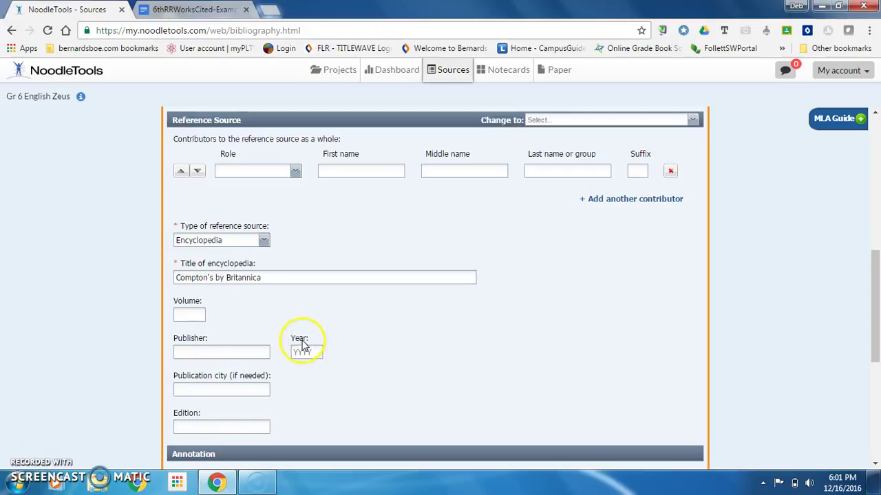
{"action": "left_click", "coordinate": [194, 11]}
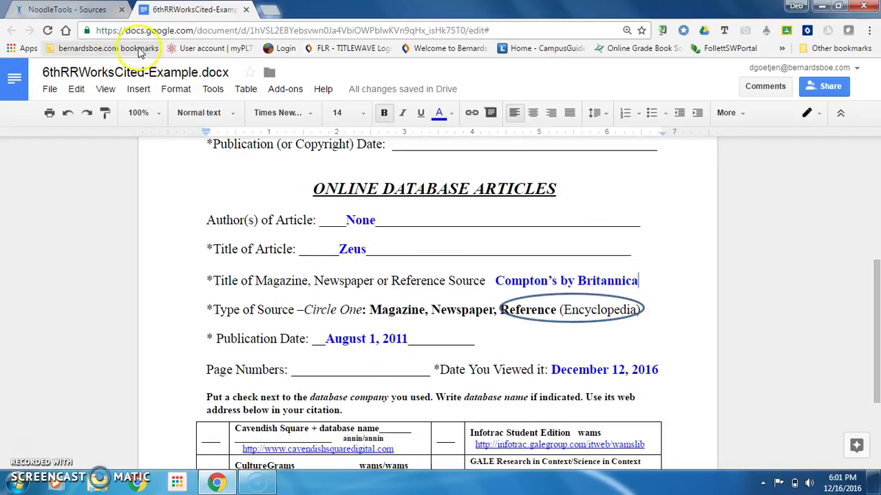
{"action": "left_click", "coordinate": [77, 12]}
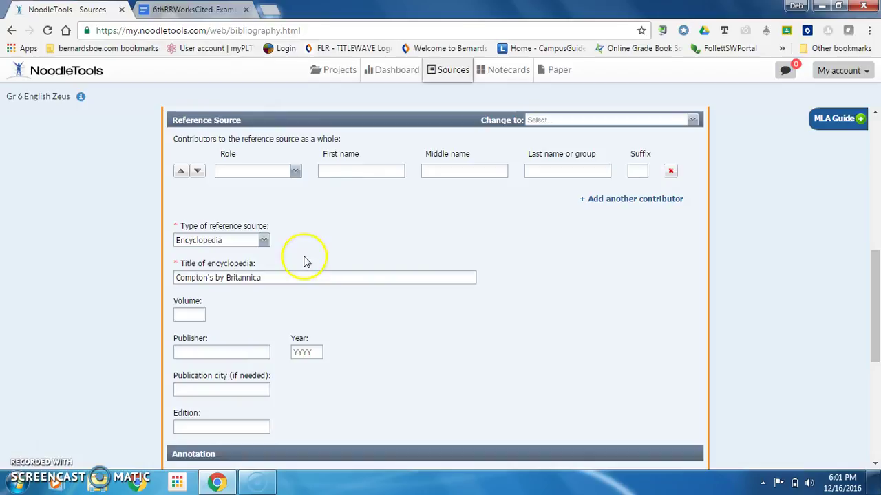
{"action": "left_click", "coordinate": [304, 353]}
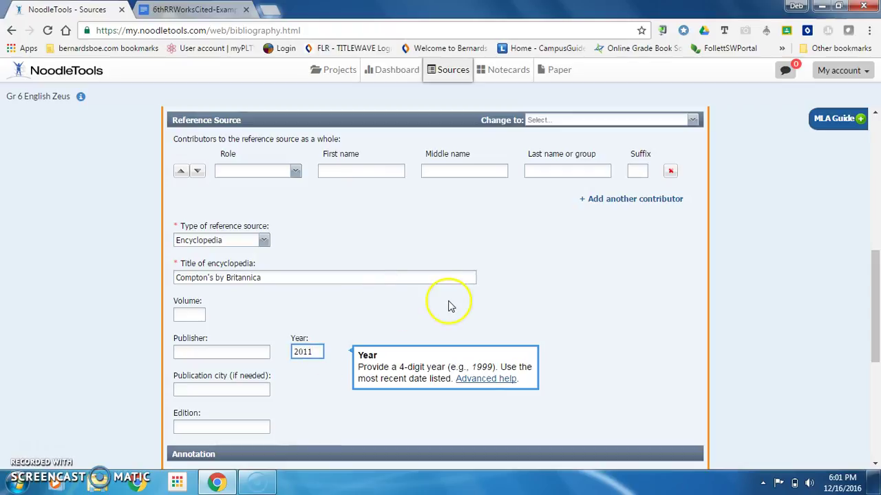
Submit the citation with no annotation, keeping it included in the final works cited, and view the options available for the saved entry.
{"action": "scroll", "coordinate": [529, 313], "scroll_direction": "down", "scroll_amount": 4}
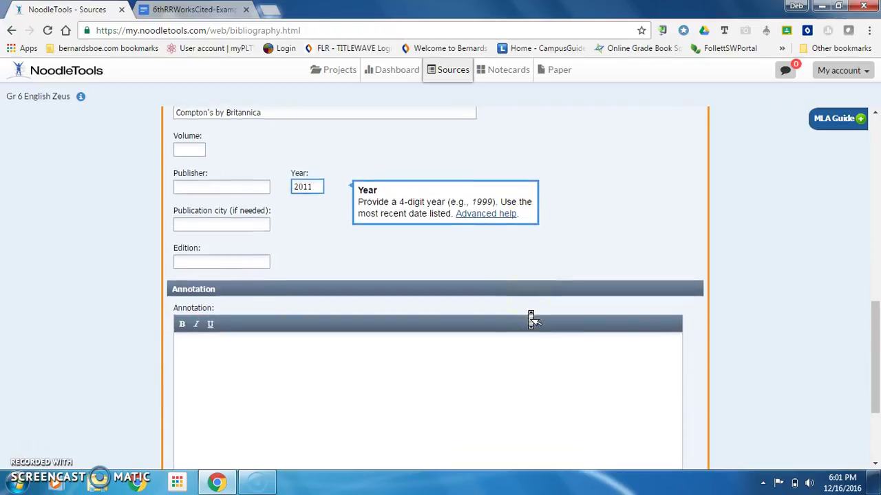
{"action": "scroll", "coordinate": [529, 311], "scroll_direction": "down", "scroll_amount": 1}
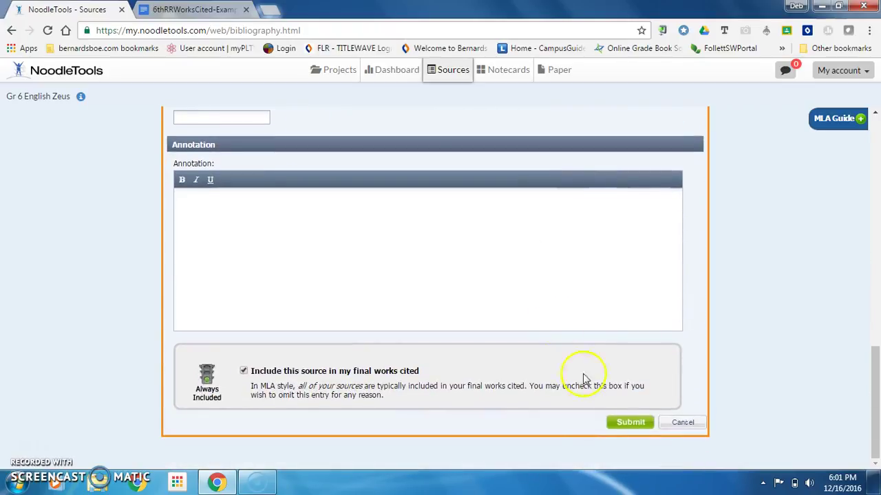
{"action": "left_click", "coordinate": [623, 426]}
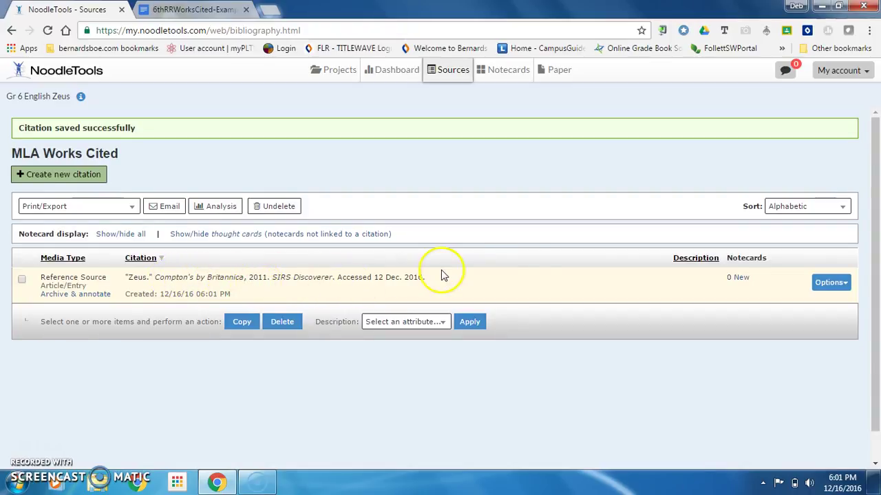
{"action": "left_click", "coordinate": [845, 285]}
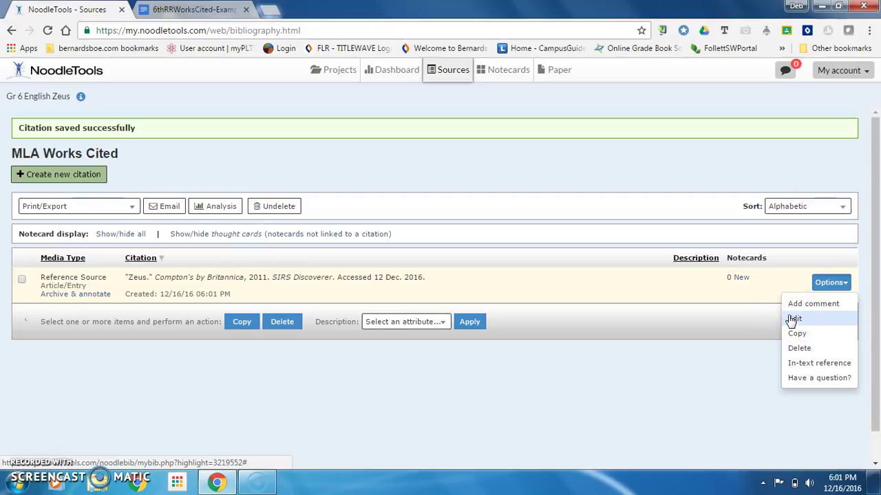
{"action": "left_click", "coordinate": [722, 364]}
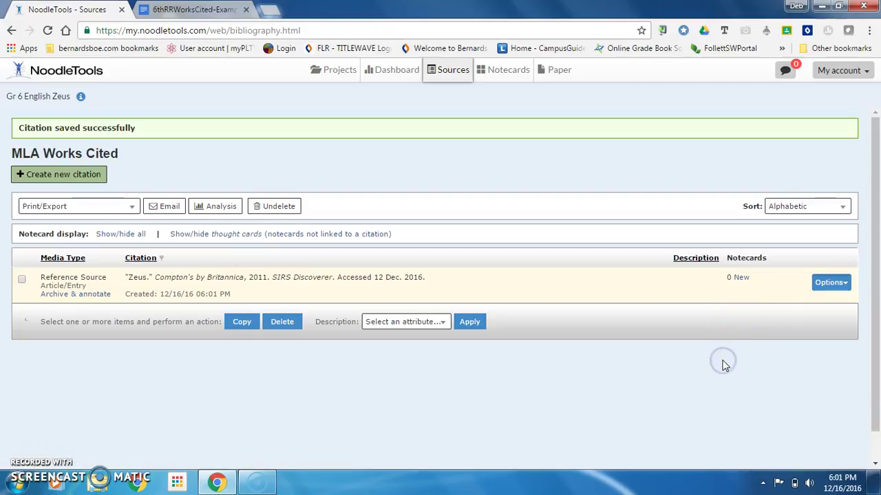